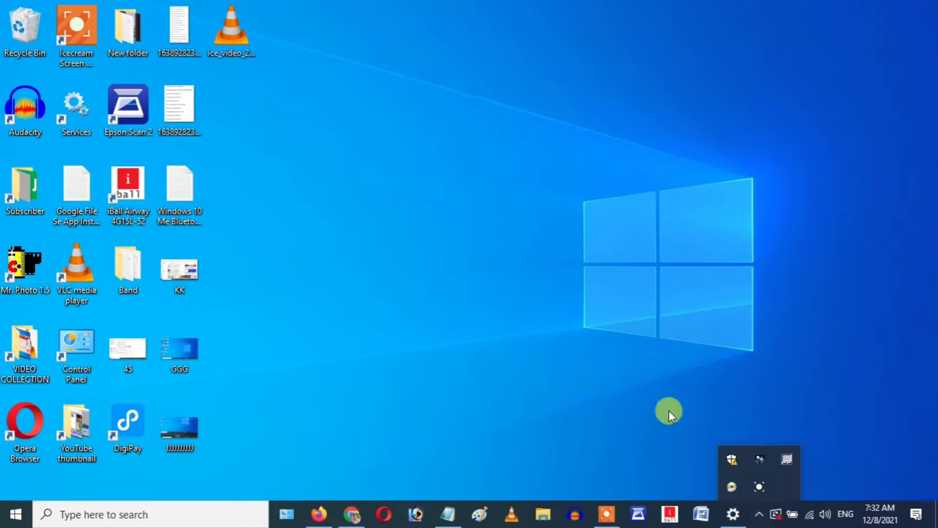
- Check the hidden notification area icons for a Bluetooth icon
click(670, 415)
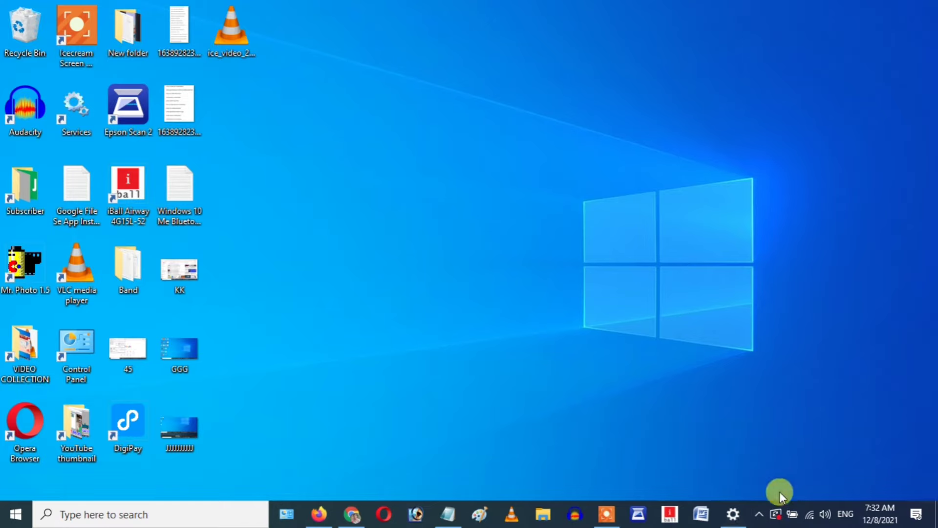
click(760, 511)
click(841, 437)
right_click(798, 331)
click(816, 343)
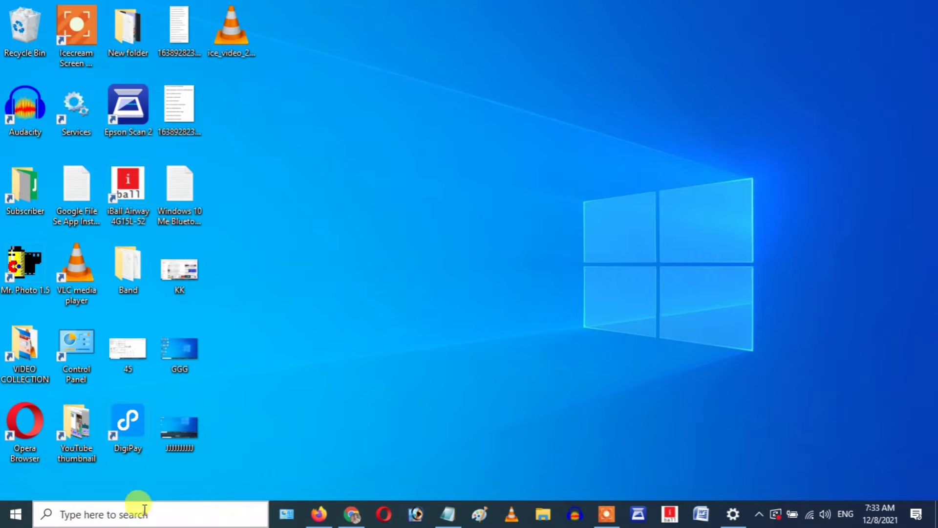
click(88, 508)
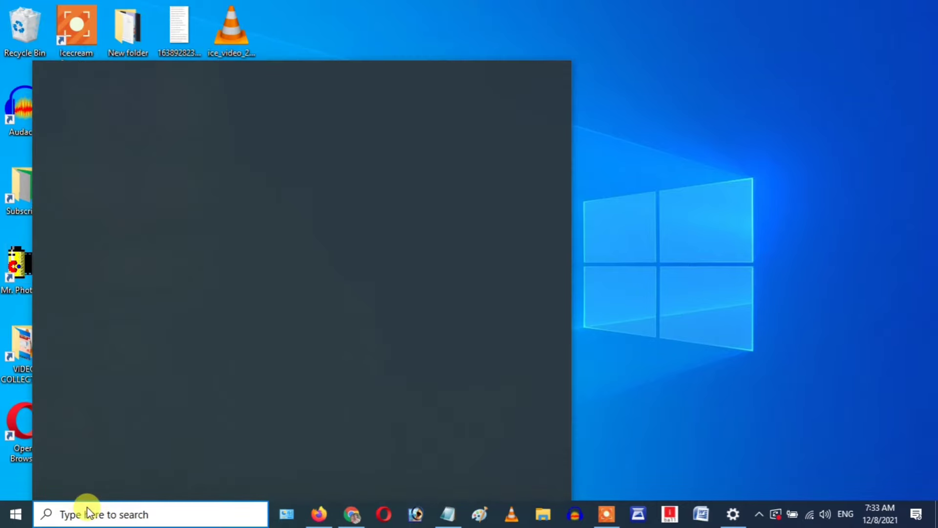
click(817, 362)
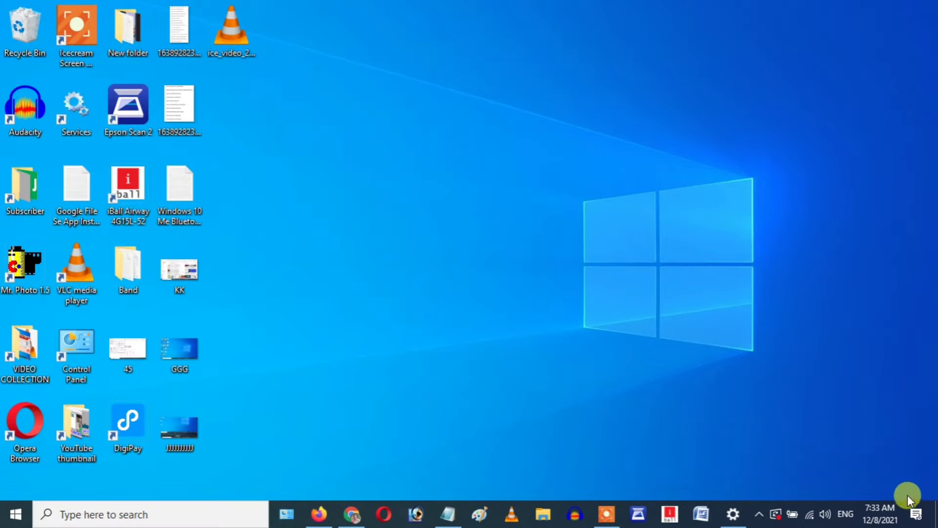
click(875, 513)
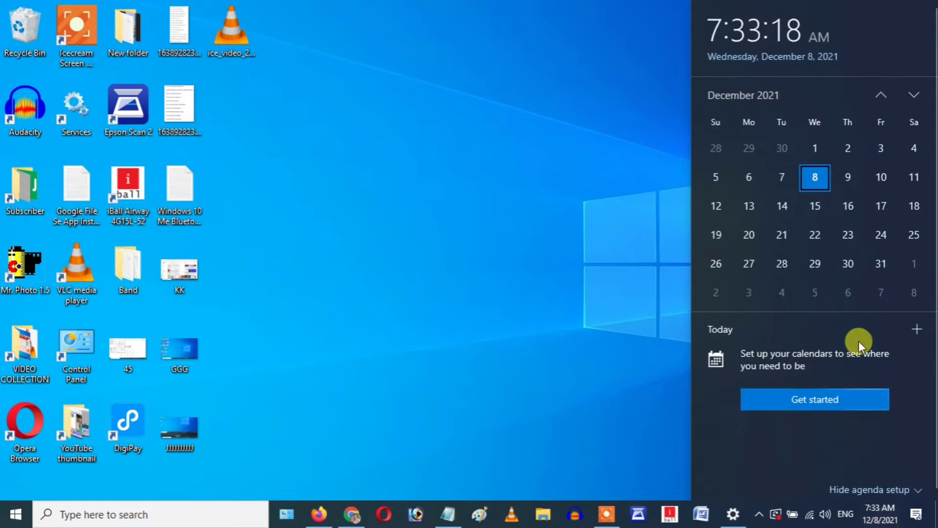
click(574, 225)
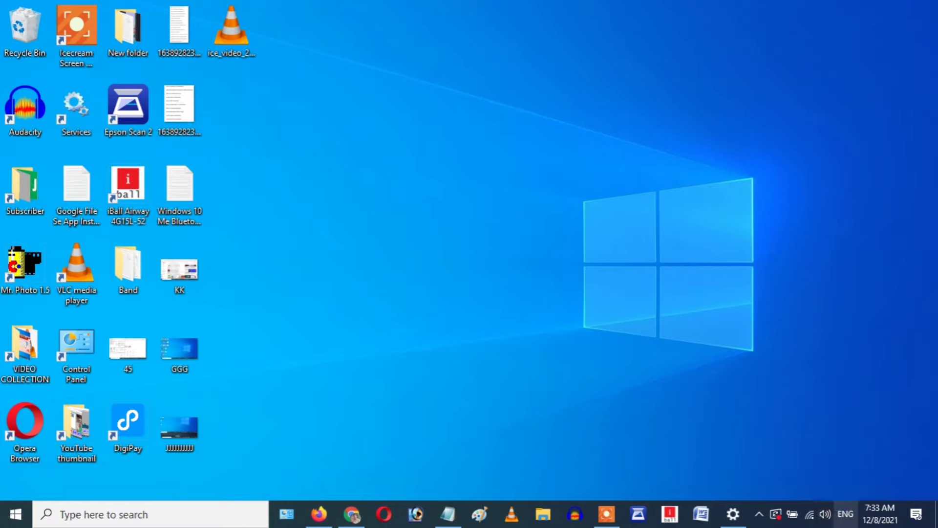
click(842, 511)
click(692, 442)
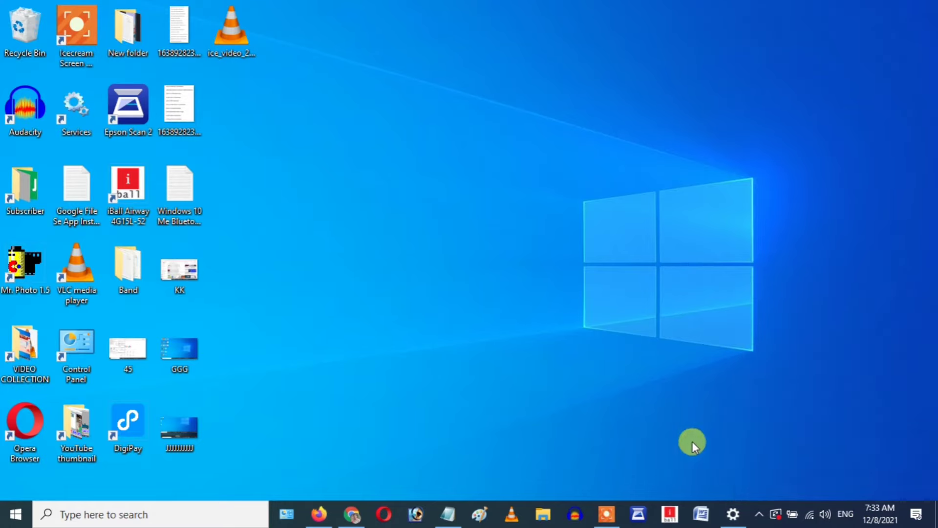
right_click(857, 508)
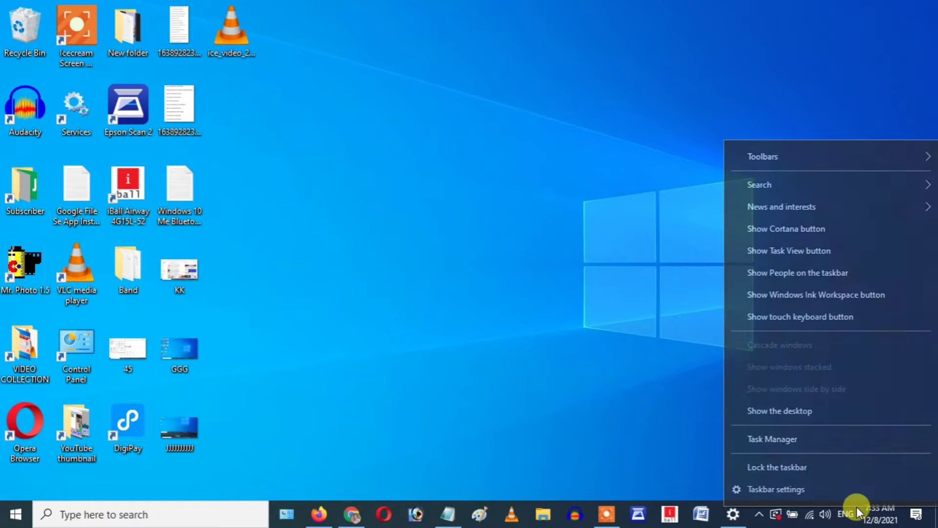
click(567, 319)
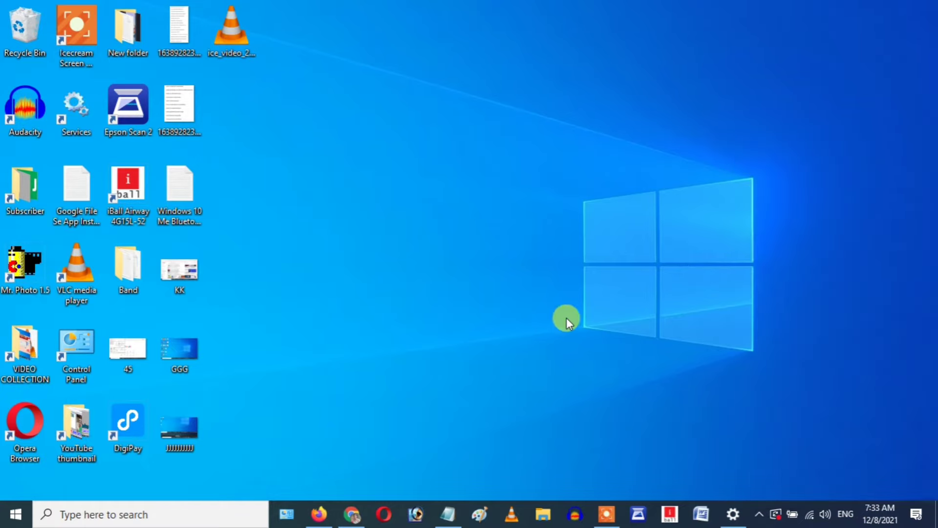
right_click(906, 506)
click(645, 403)
right_click(878, 511)
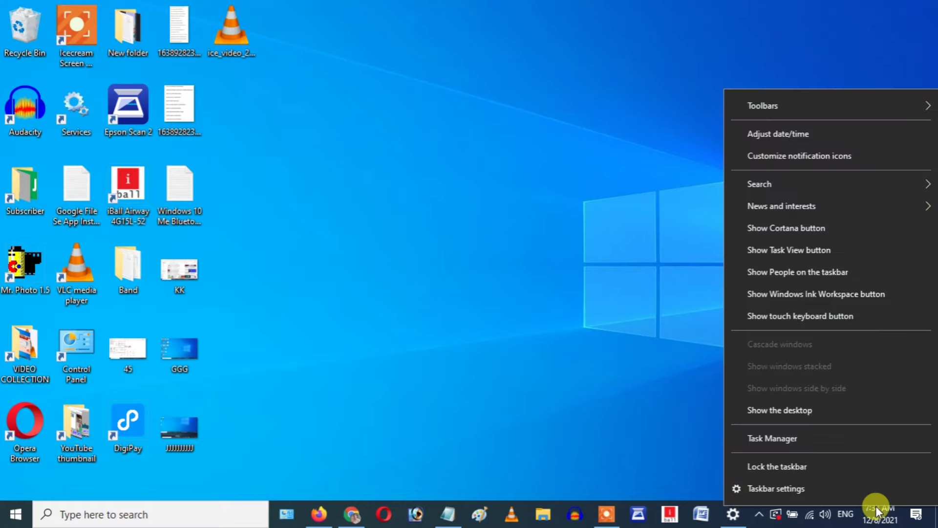
click(547, 374)
right_click(873, 515)
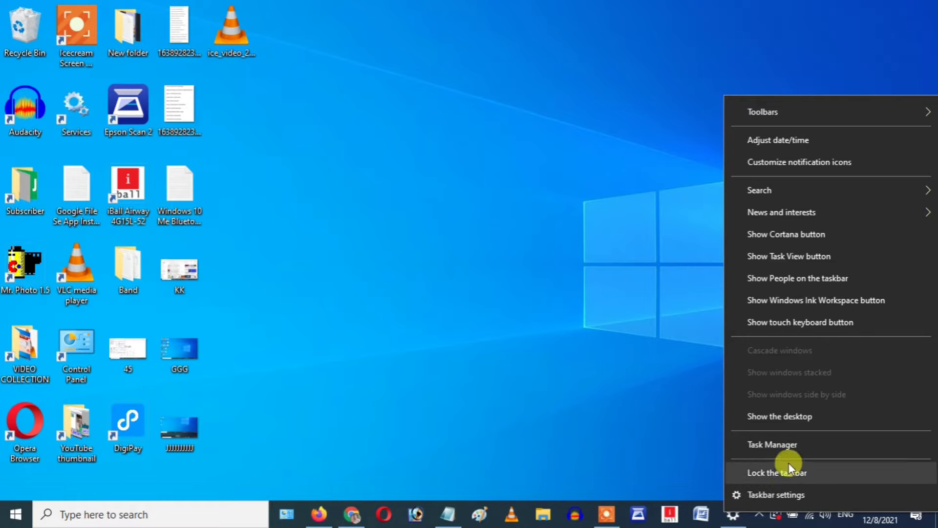
click(790, 493)
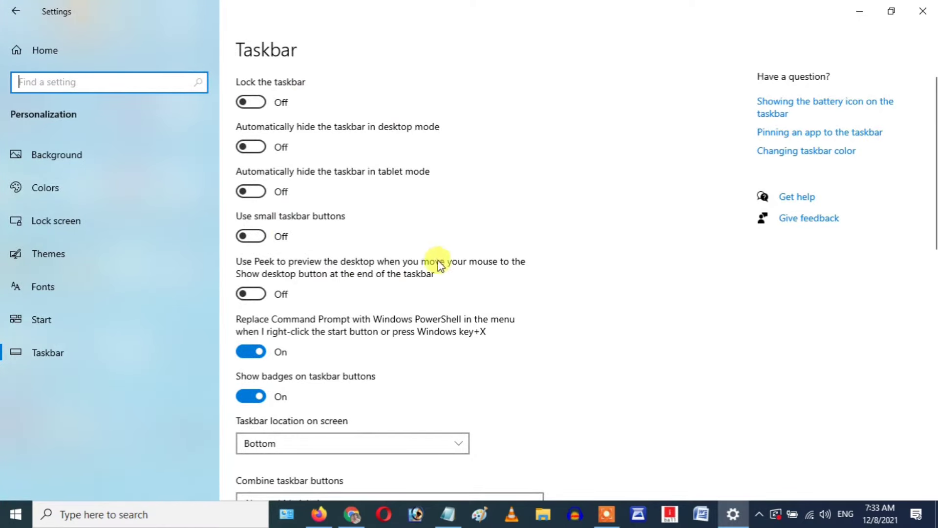
scroll(443, 283, down, 10)
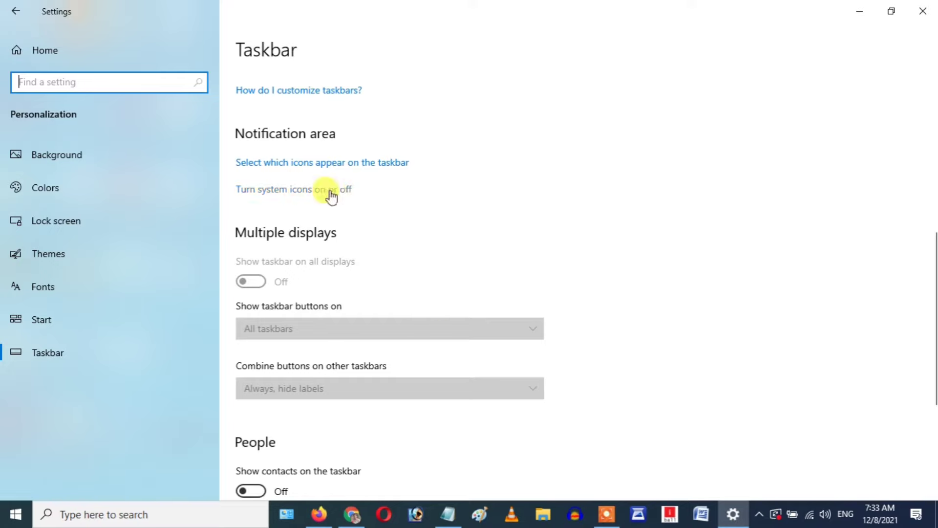
scroll(376, 306, down, 5)
click(922, 11)
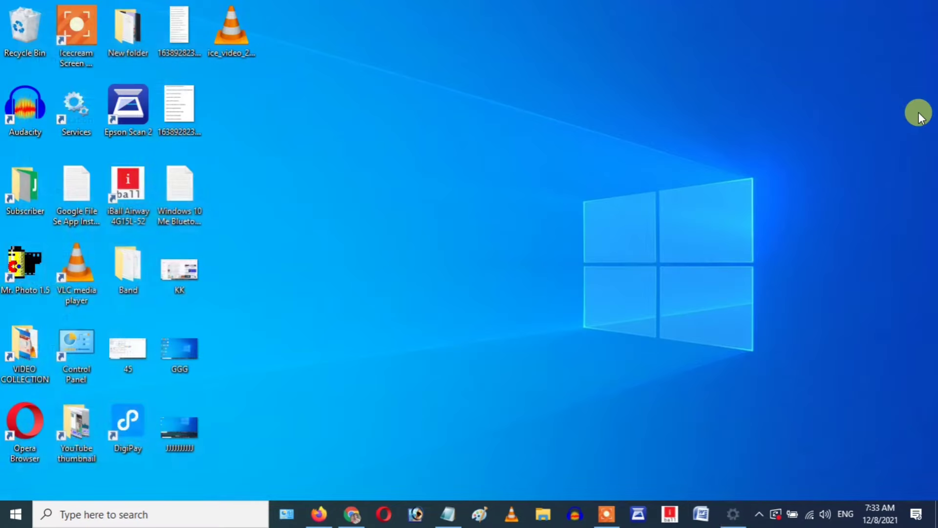
- Refresh the desktop
right_click(528, 143)
click(596, 183)
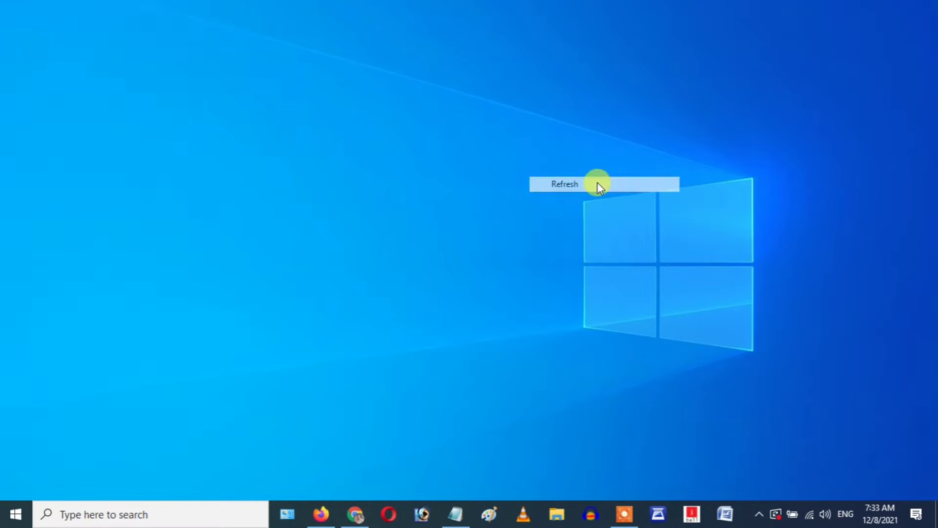
right_click(515, 108)
click(589, 149)
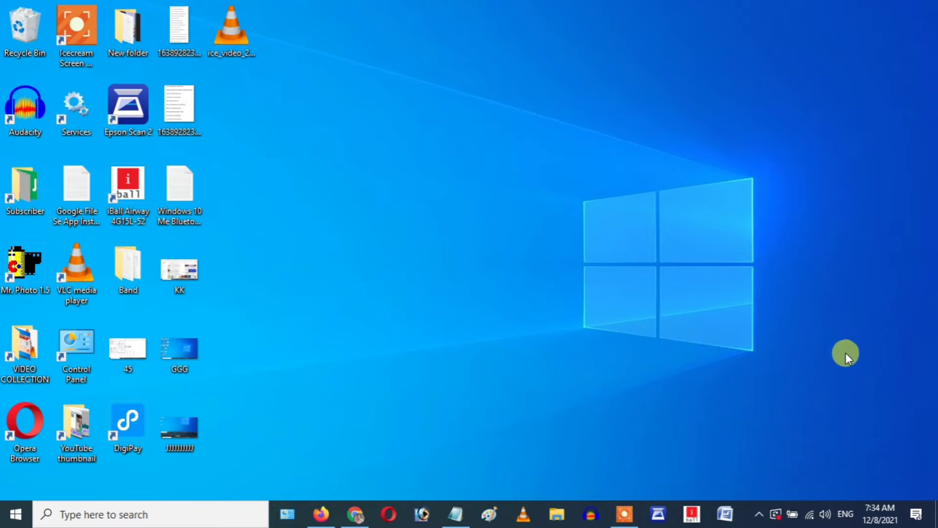
mouse_move(891, 514)
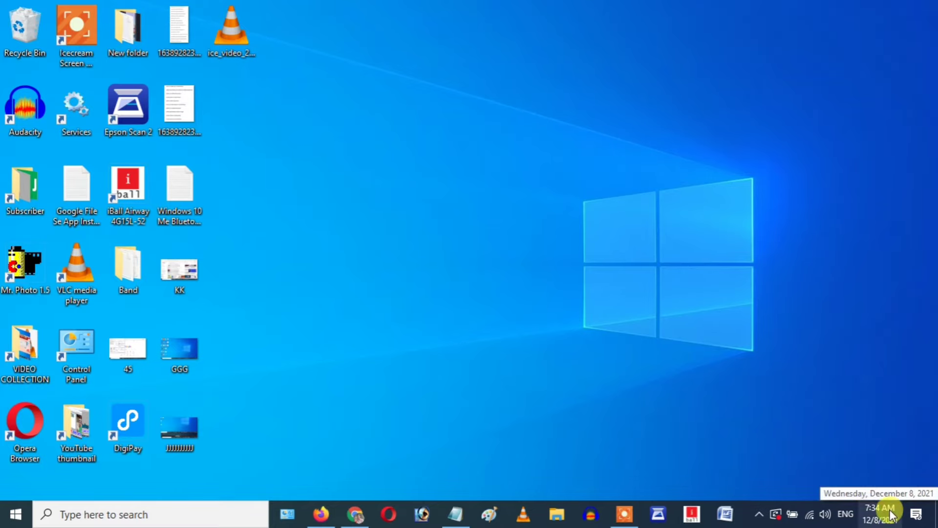
right_click(859, 513)
click(616, 417)
right_click(875, 513)
click(640, 389)
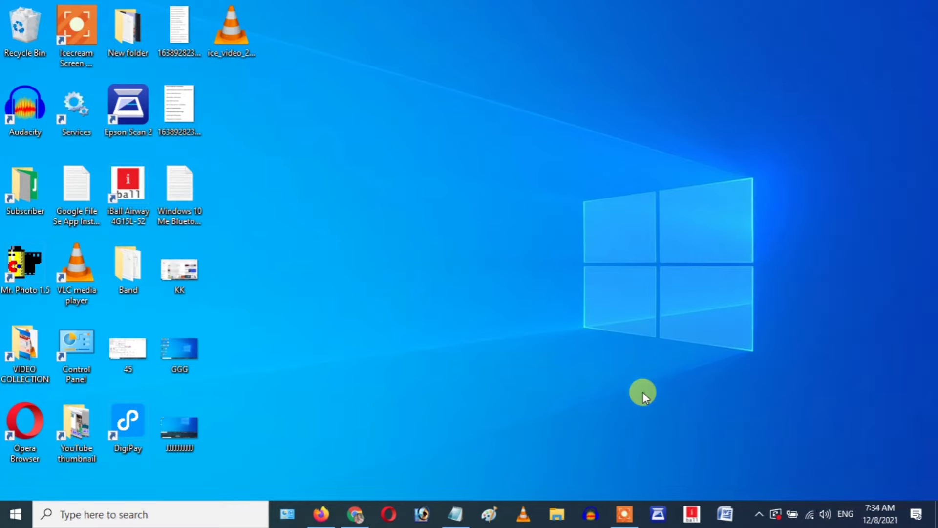
- Open the taskbar settings and examine the list for turning system icons on or off for a Bluetooth entry
right_click(872, 511)
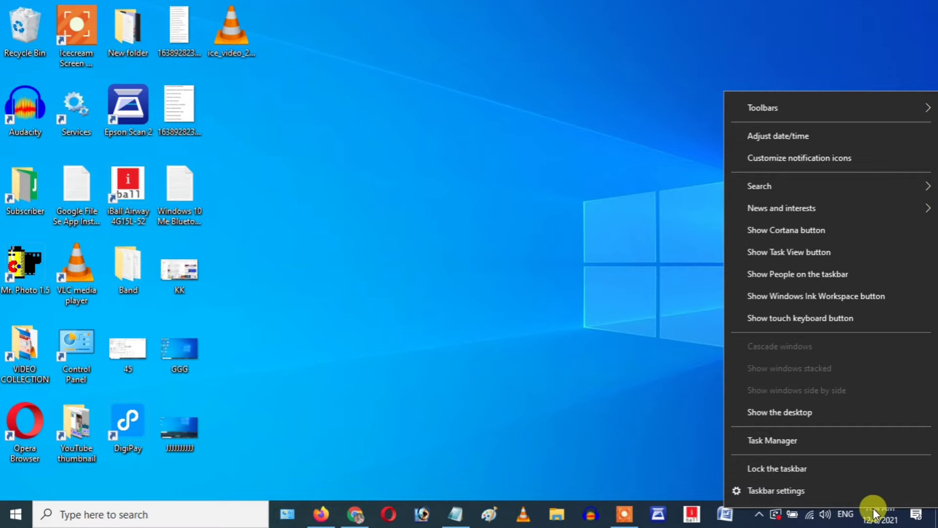
click(779, 493)
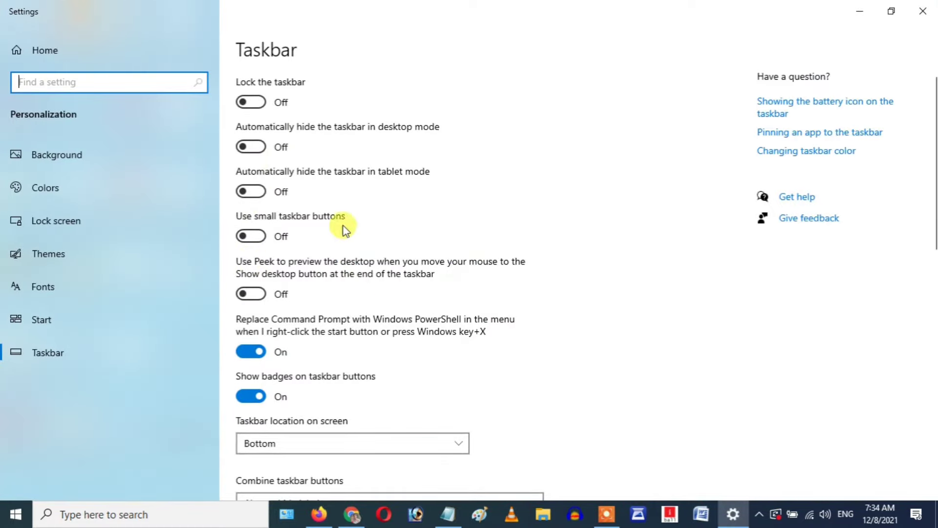
scroll(384, 230, down, 5)
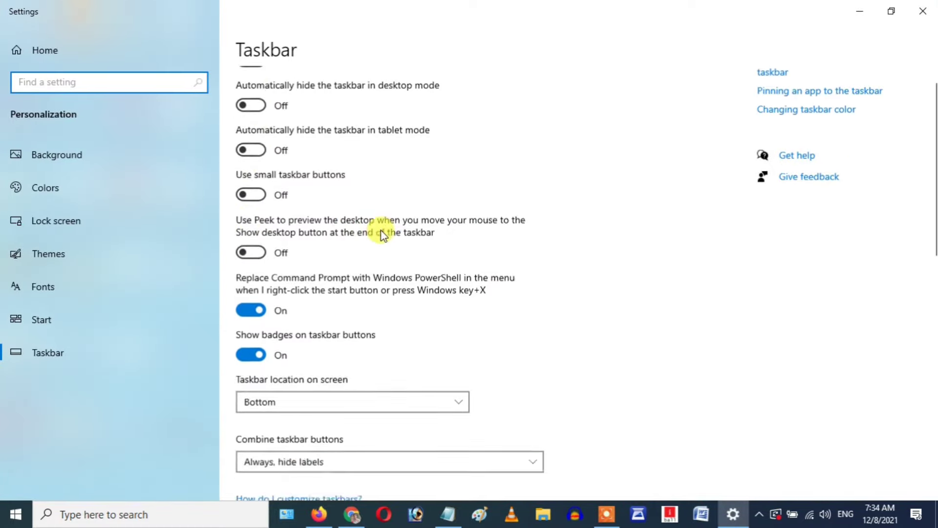
scroll(426, 306, down, 3)
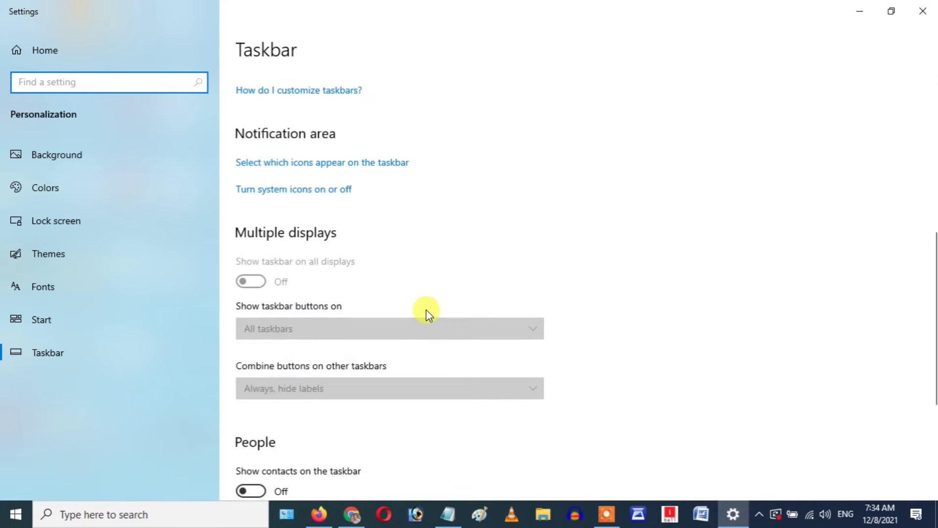
scroll(429, 308, down, 5)
scroll(403, 315, up, 5)
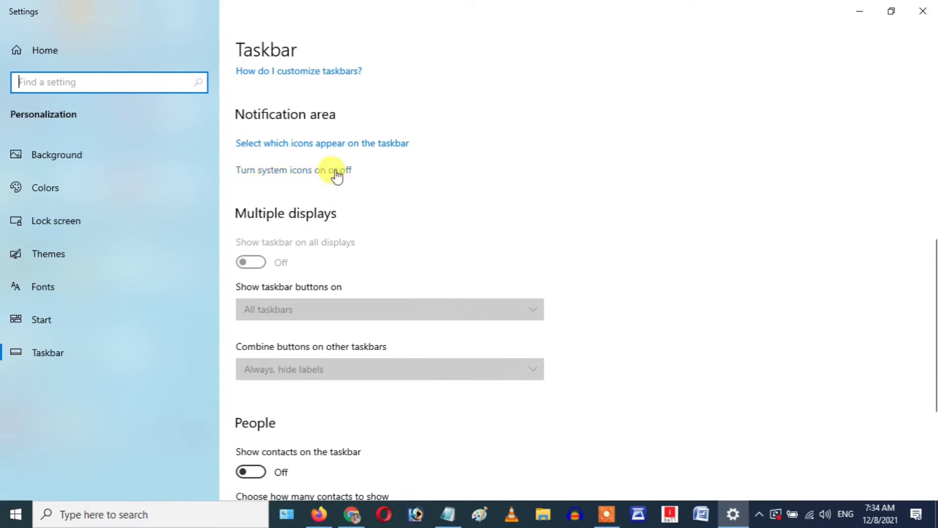
click(307, 170)
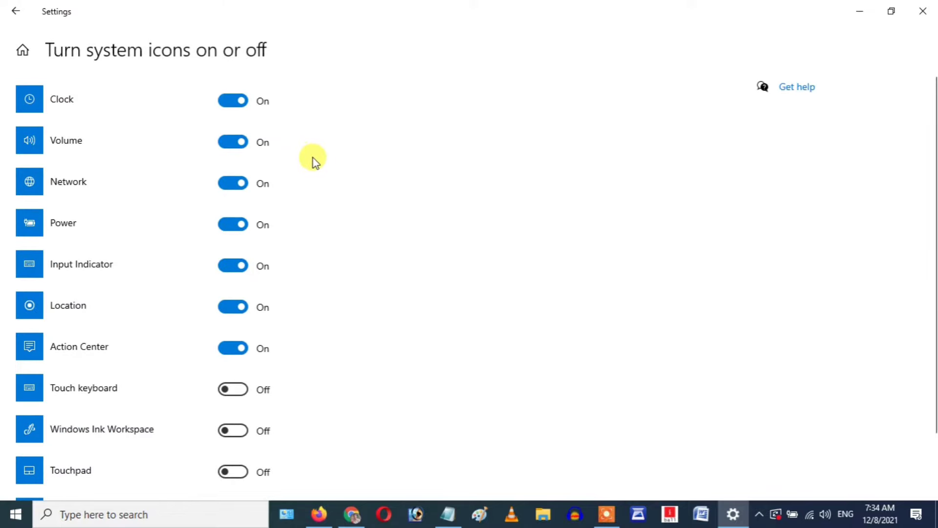
scroll(274, 204, down, 2)
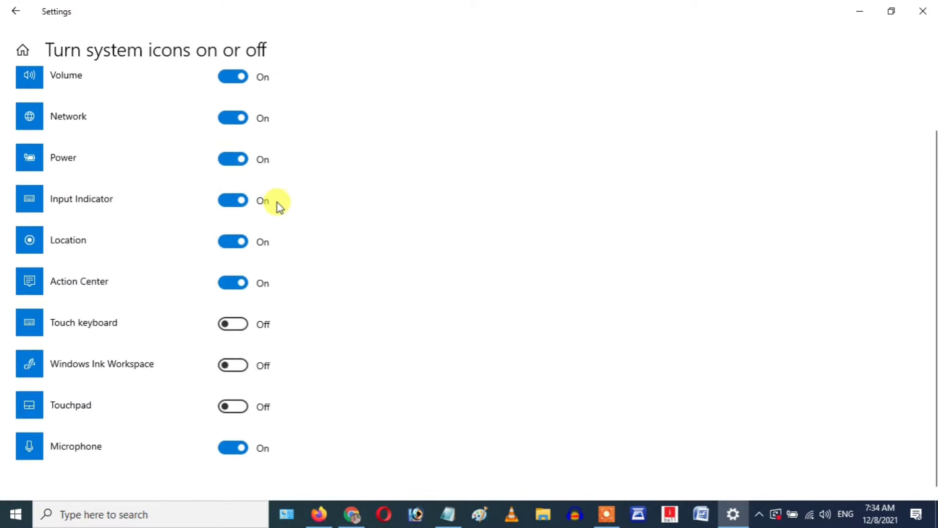
scroll(307, 259, up, 2)
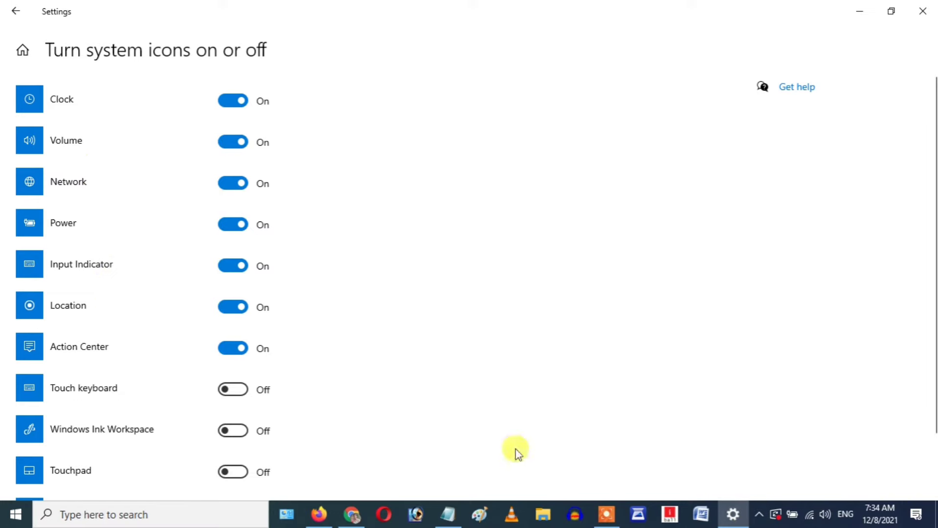
scroll(168, 338, down, 2)
scroll(145, 238, up, 2)
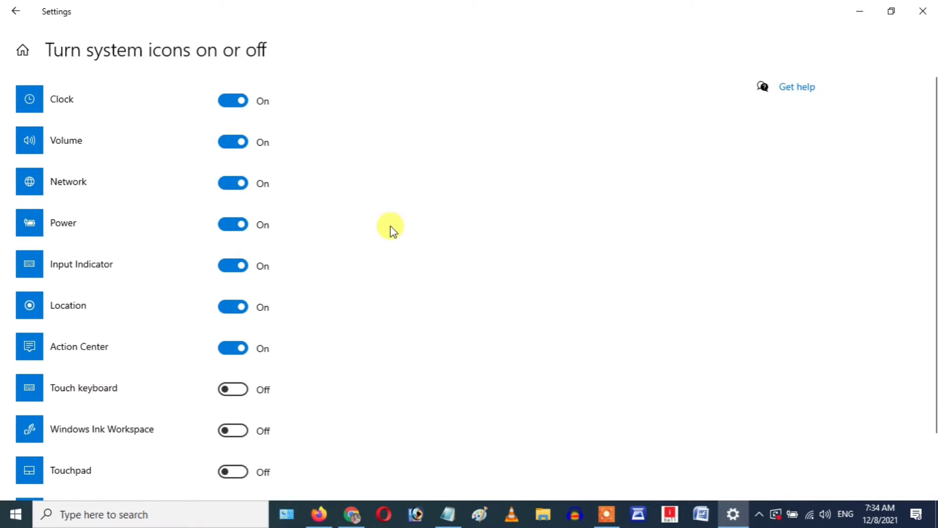
- Search the settings for "BLUE" and open the Bluetooth and other devices settings
click(12, 15)
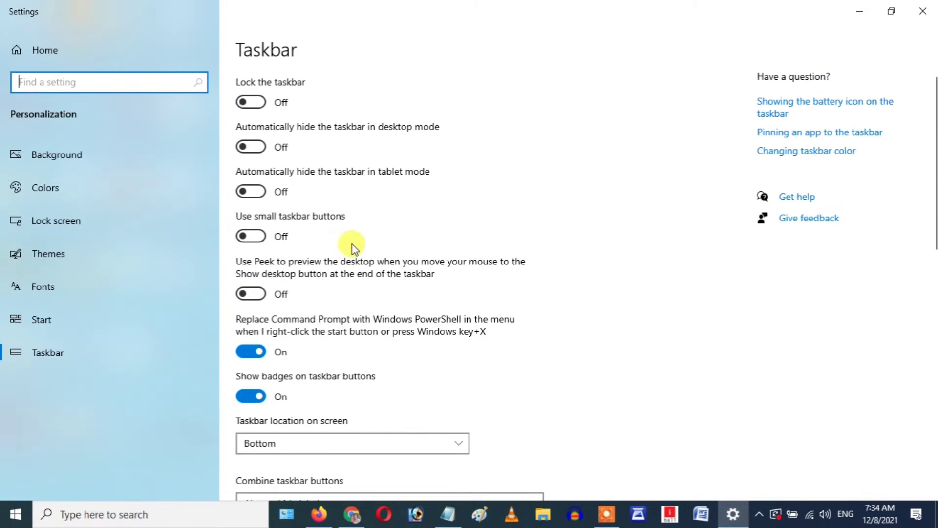
scroll(364, 285, down, 7)
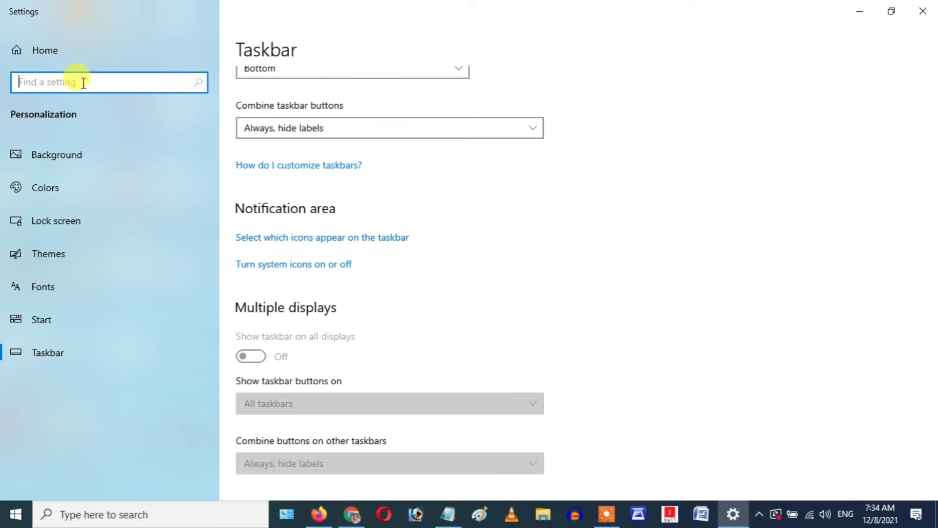
text(BLUE)
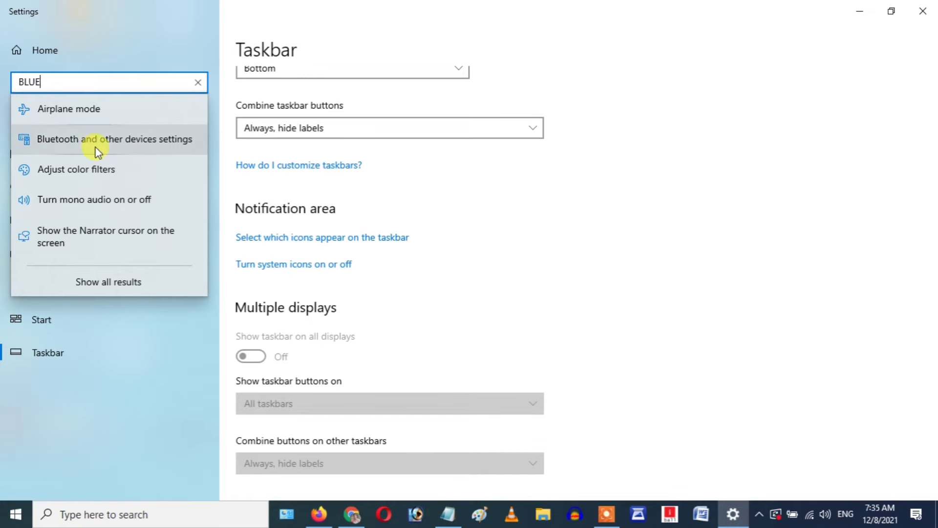
click(147, 141)
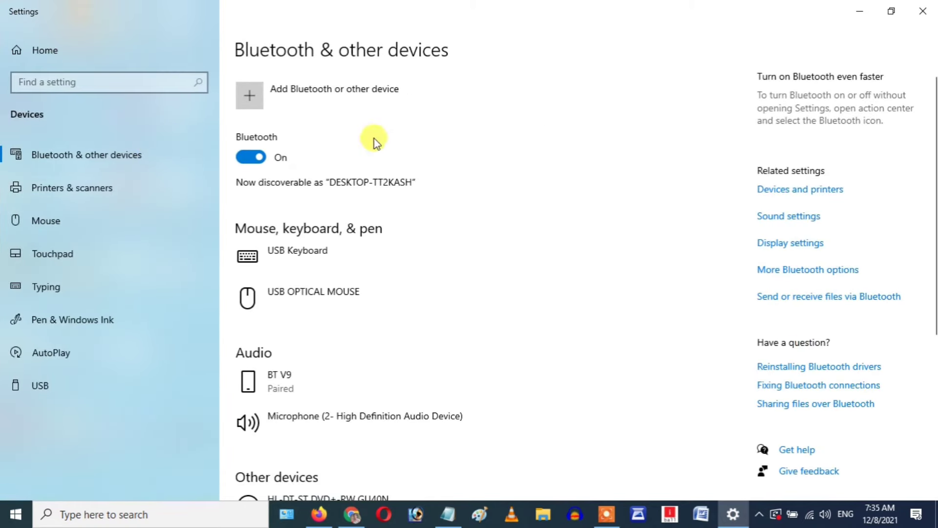
- In the additional Bluetooth options, enable showing the Bluetooth icon in the notification area and apply the change
scroll(350, 199, down, 6)
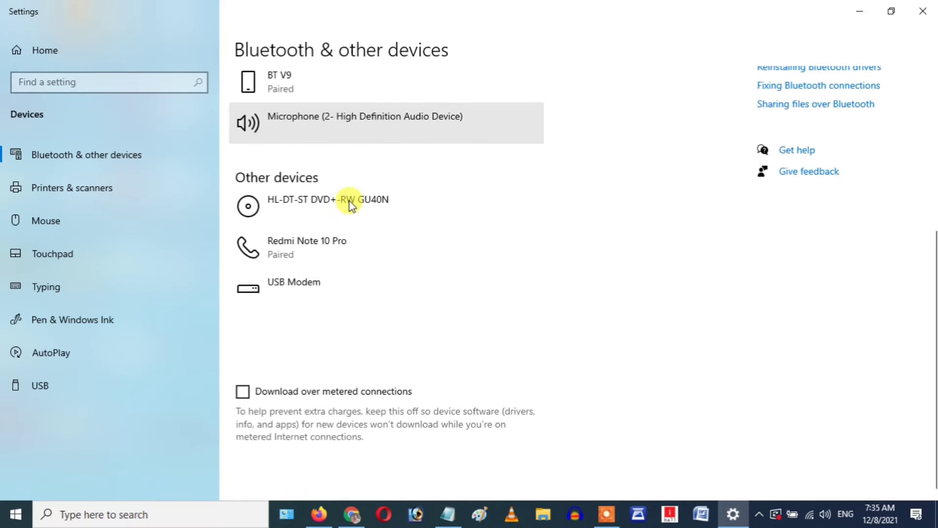
scroll(350, 201, up, 4)
scroll(350, 201, up, 3)
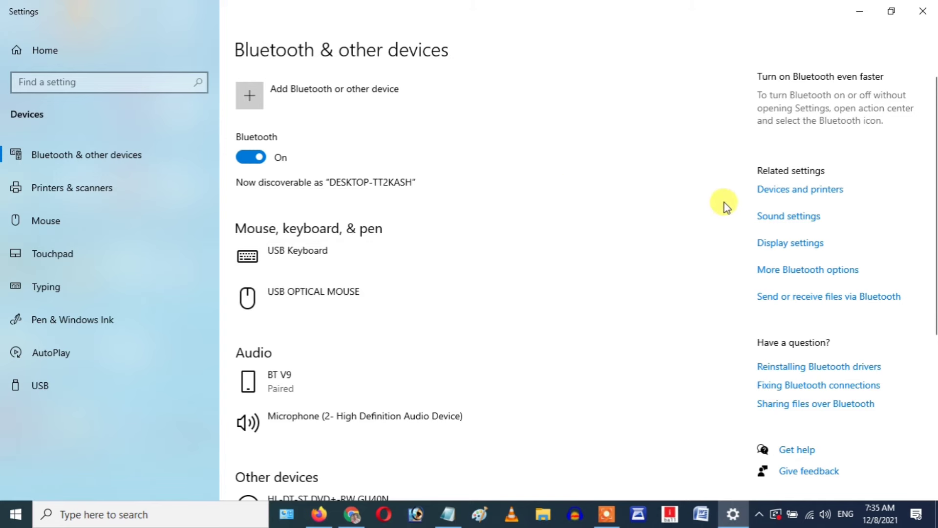
click(843, 275)
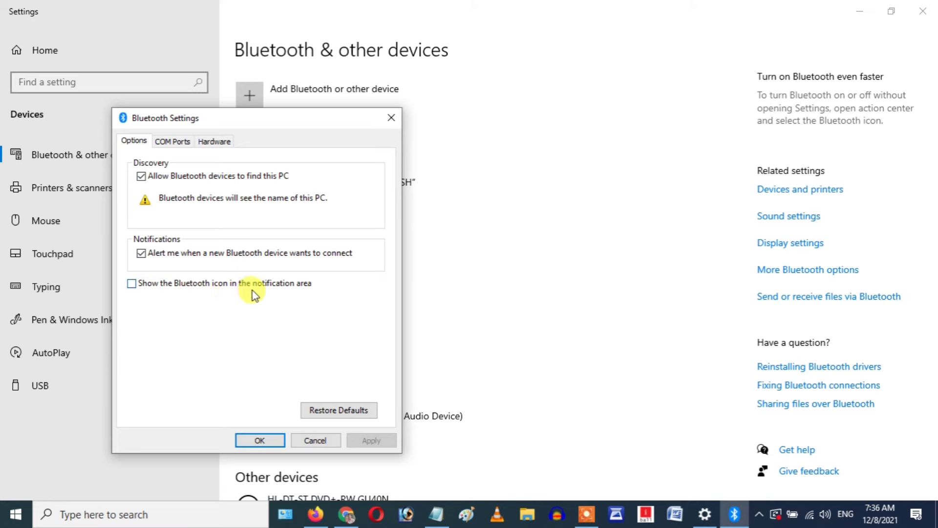
click(132, 284)
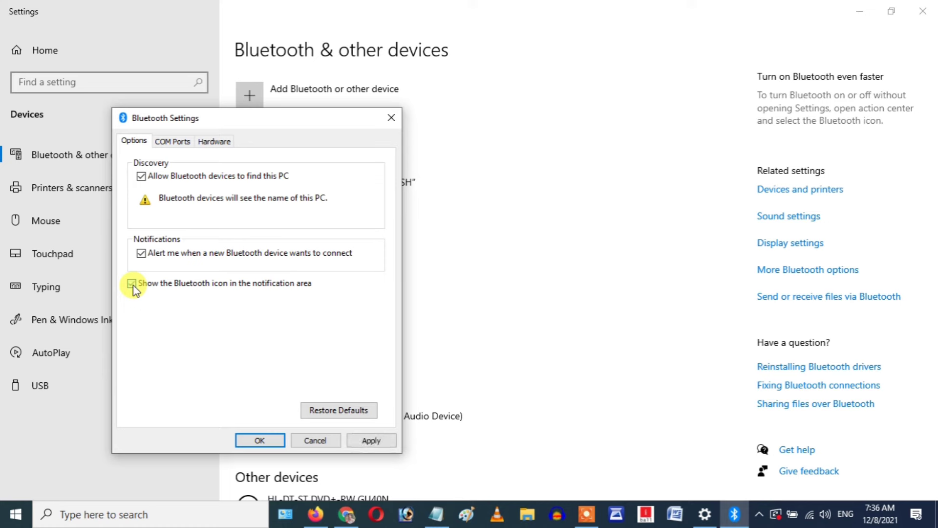
click(371, 441)
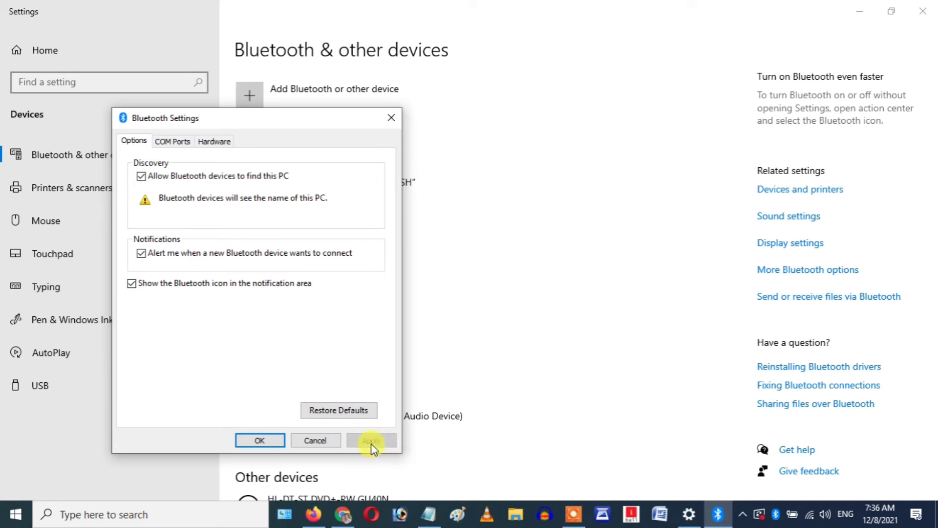
click(256, 440)
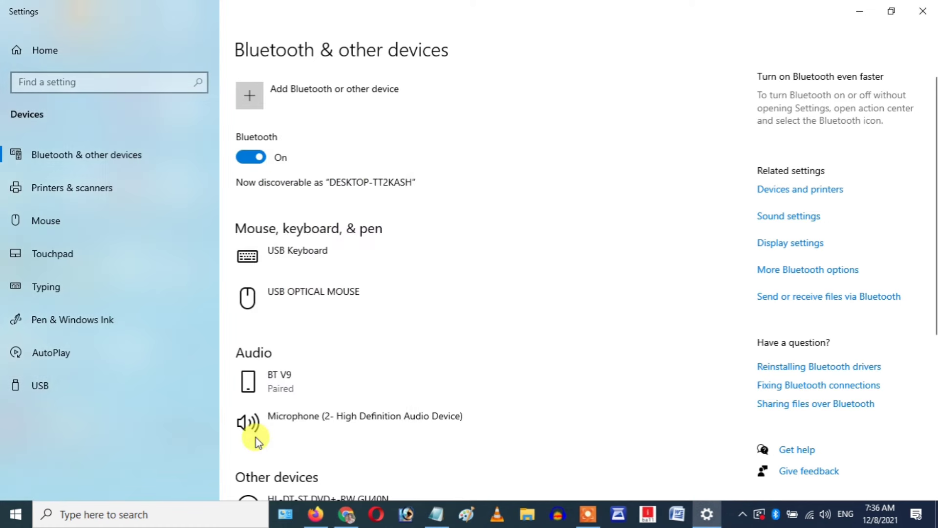
- Minimize the settings window and view the commands offered by the Bluetooth icon in the notification area
click(849, 10)
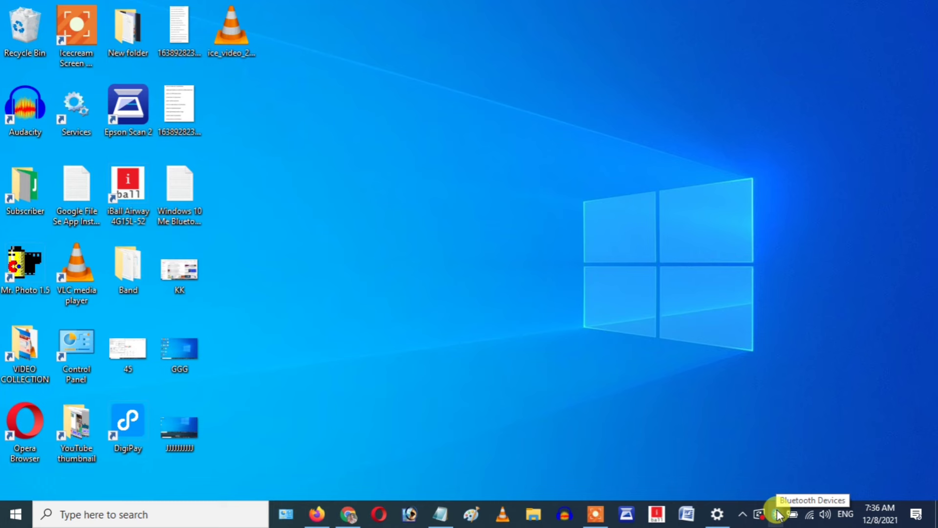
right_click(778, 515)
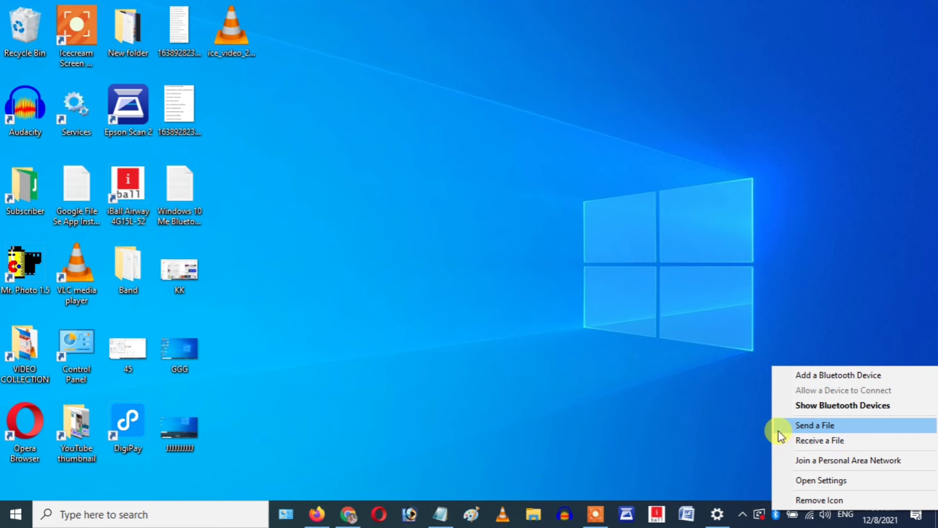
click(768, 396)
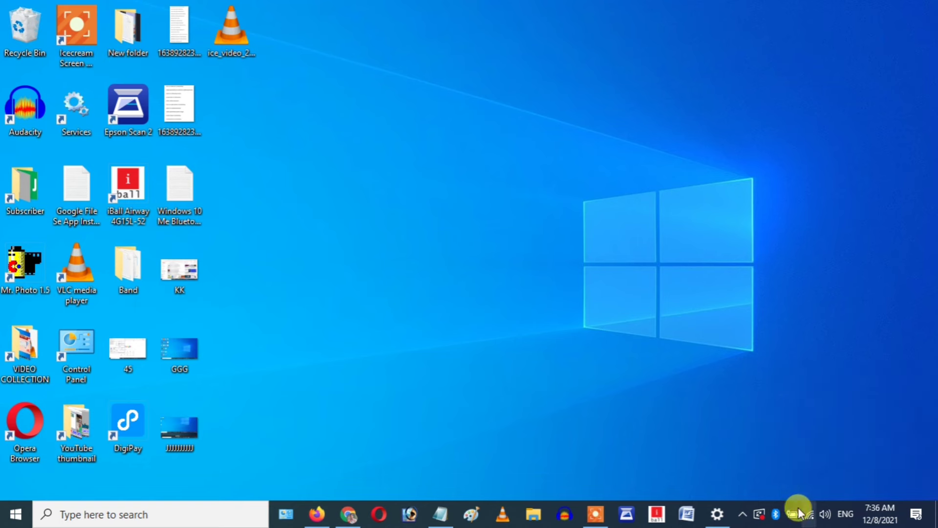